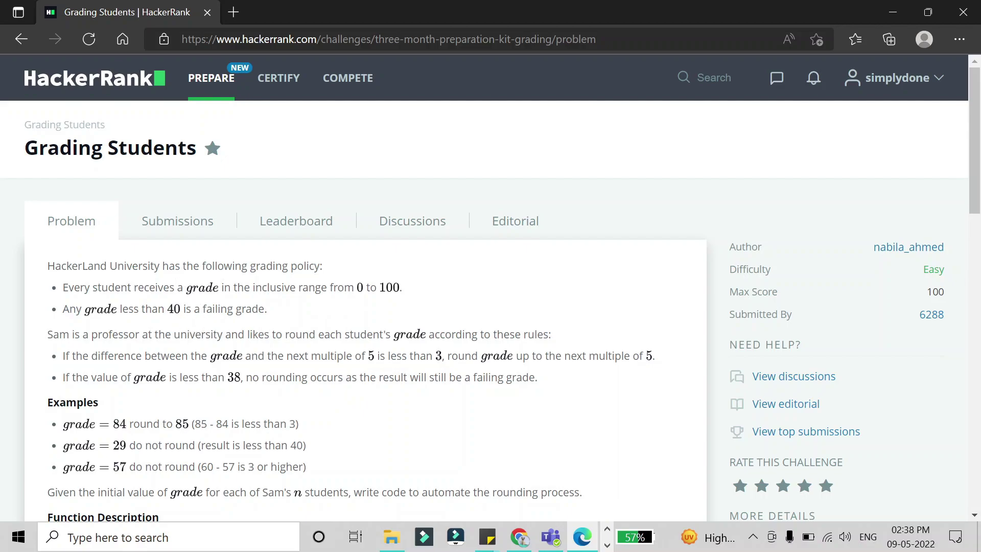
scroll(302, 302, "down", 2)
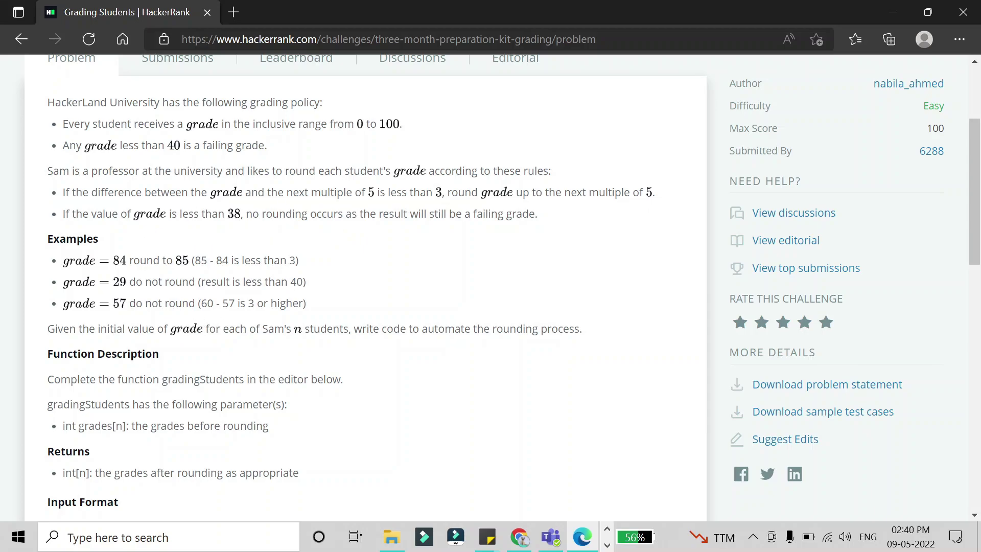
scroll(222, 271, "down", 2)
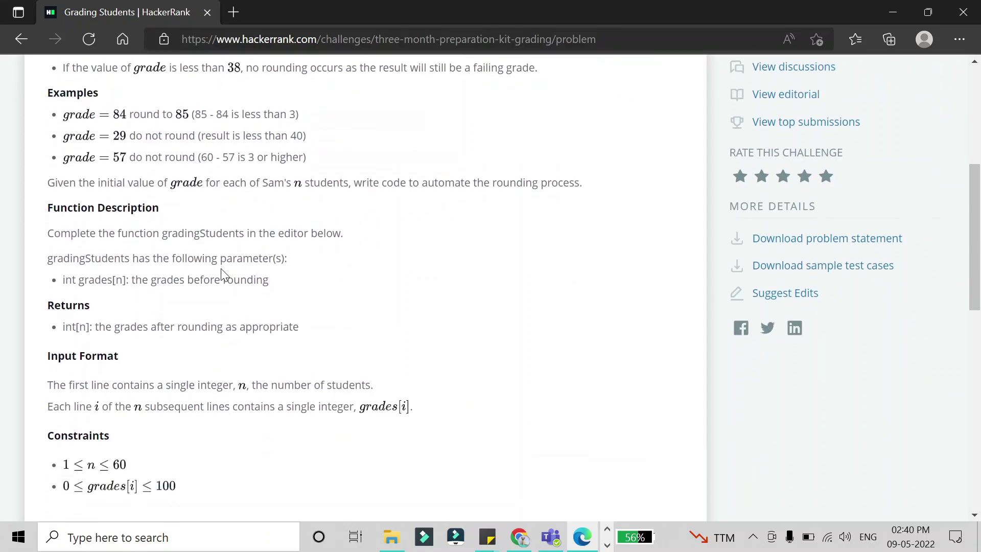
scroll(223, 273, "down", 10)
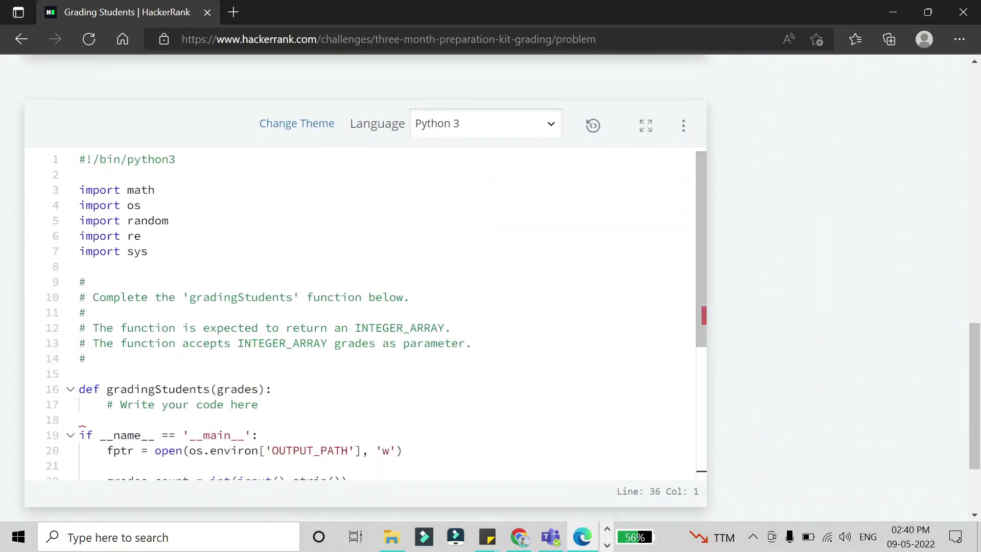
Write res=[], then 'for i in grades:' with an 'if i>=38:' check inside the loop.
left_click(272, 389)
scroll(82, 329, "up", 2)
scroll(82, 330, "up", 4)
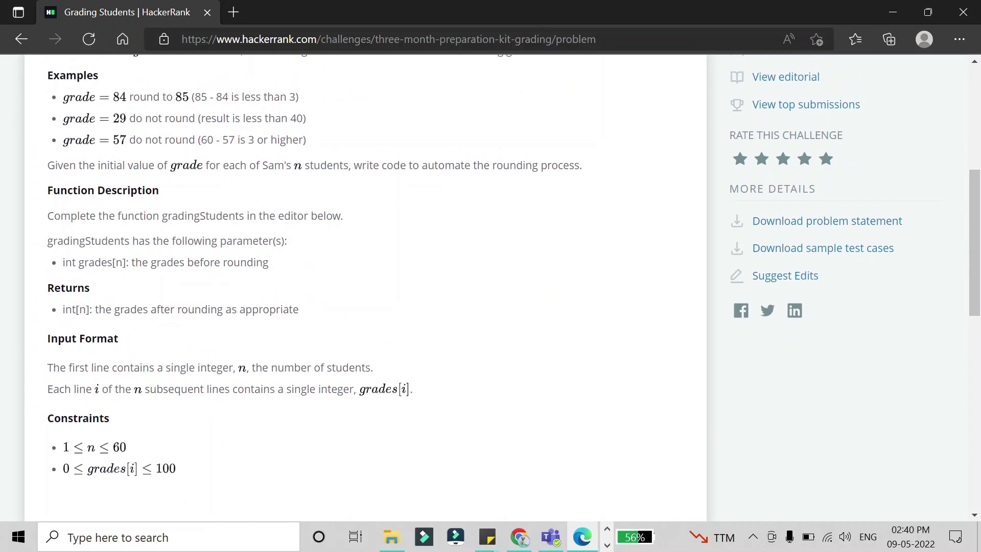
scroll(365, 284, "down", 4)
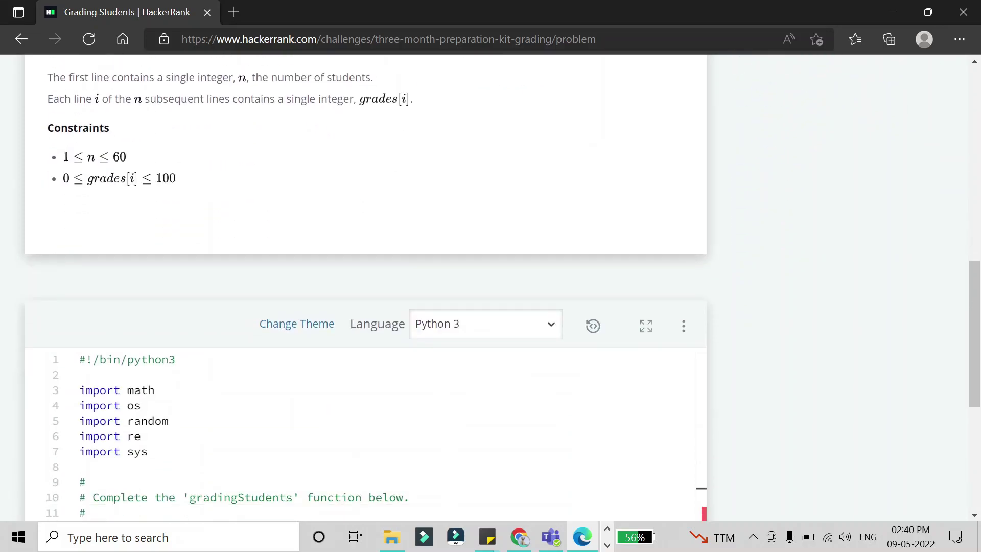
scroll(365, 284, "down", 4)
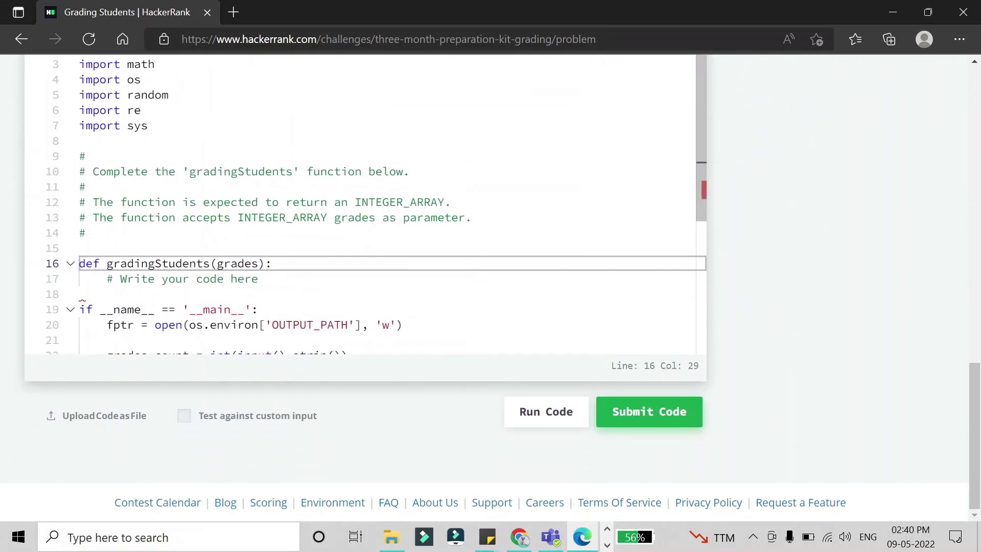
key("Return")
type("res=[]")
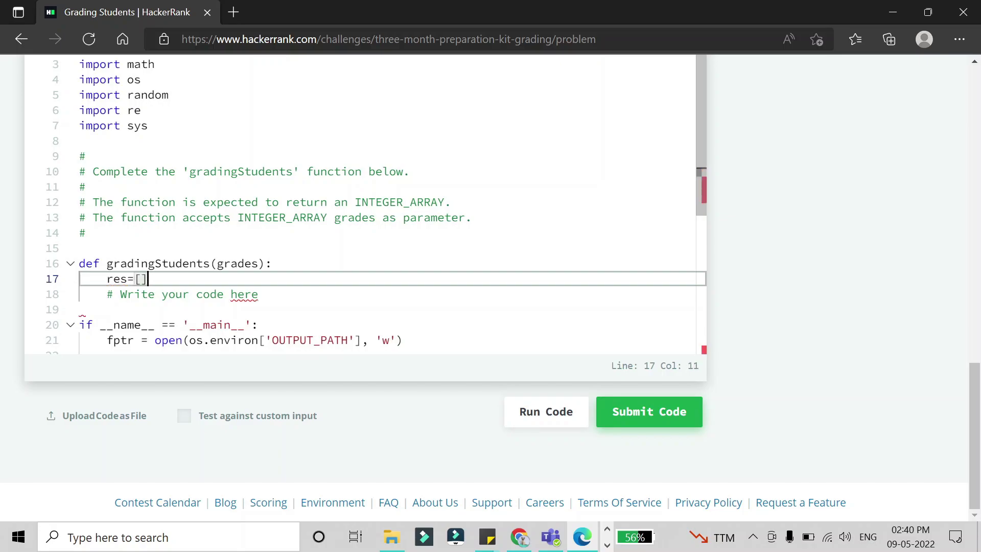
key("Return")
key("Return")
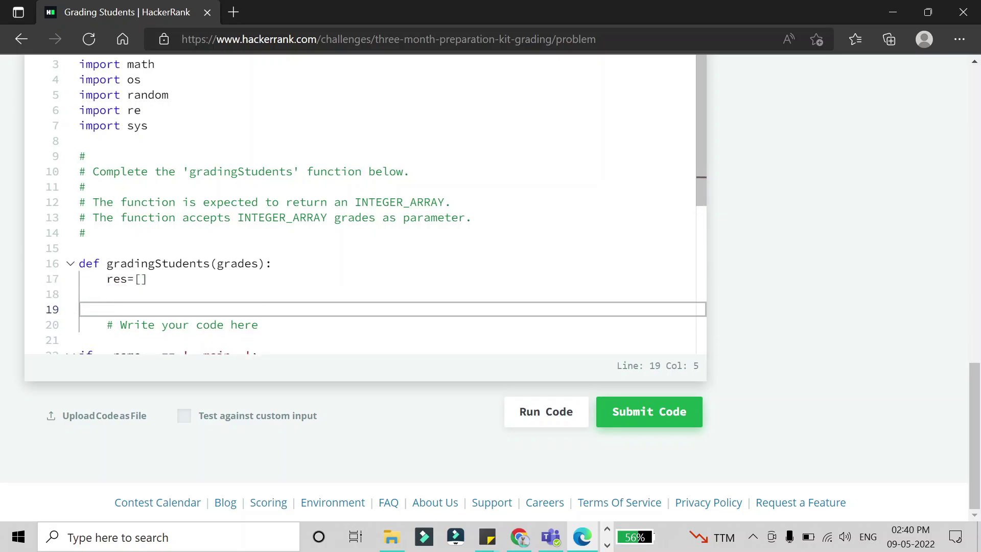
type("for in")
key("Escape")
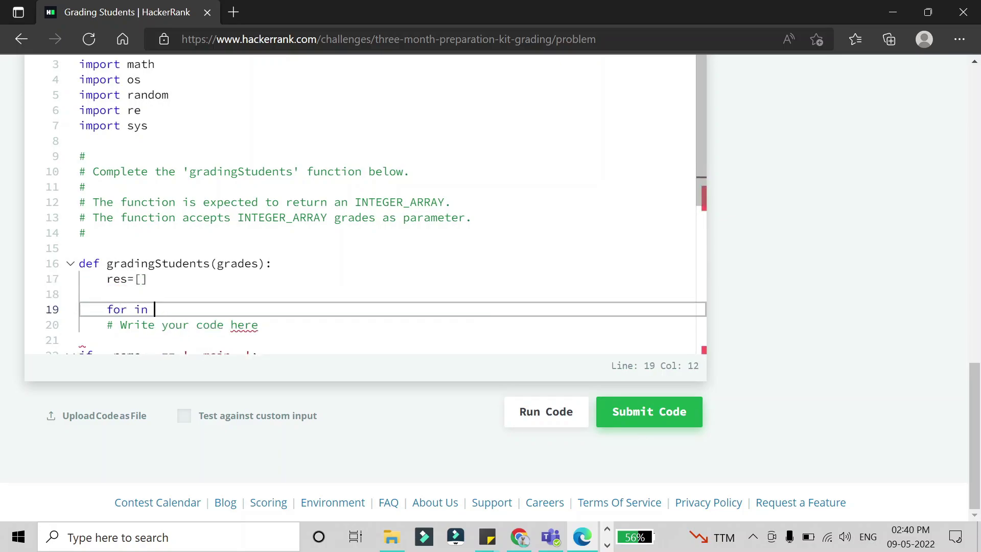
type("in")
type(" grades:")
key("Return")
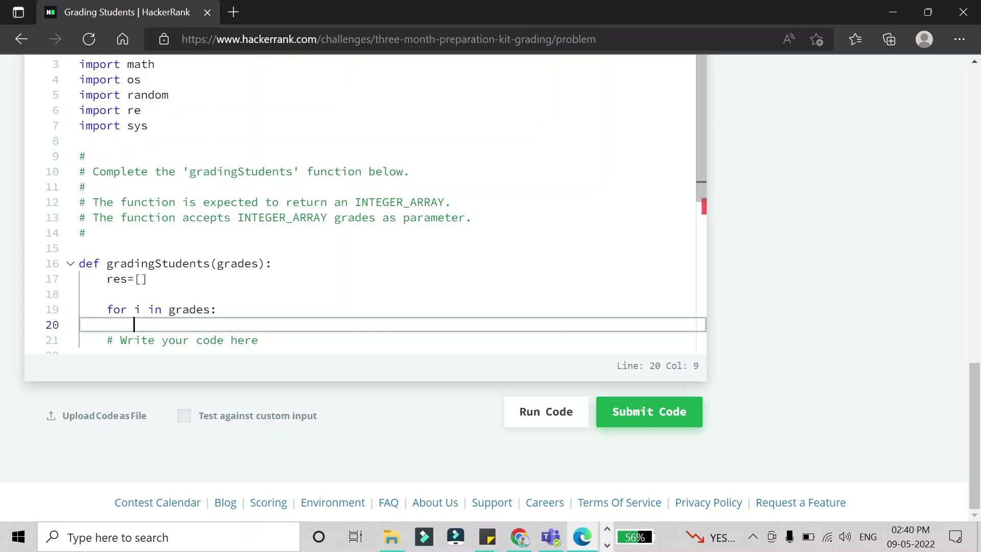
type("i")
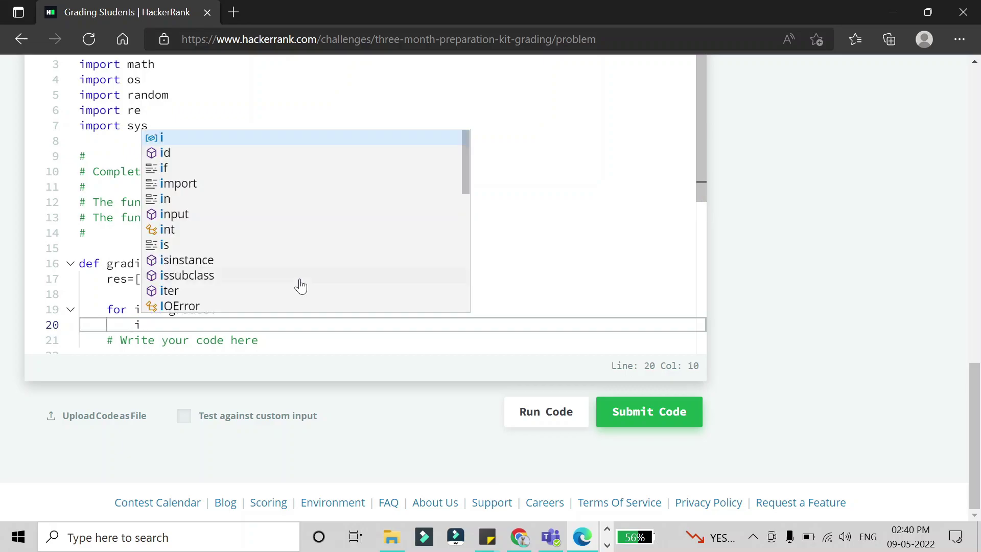
type("f i")
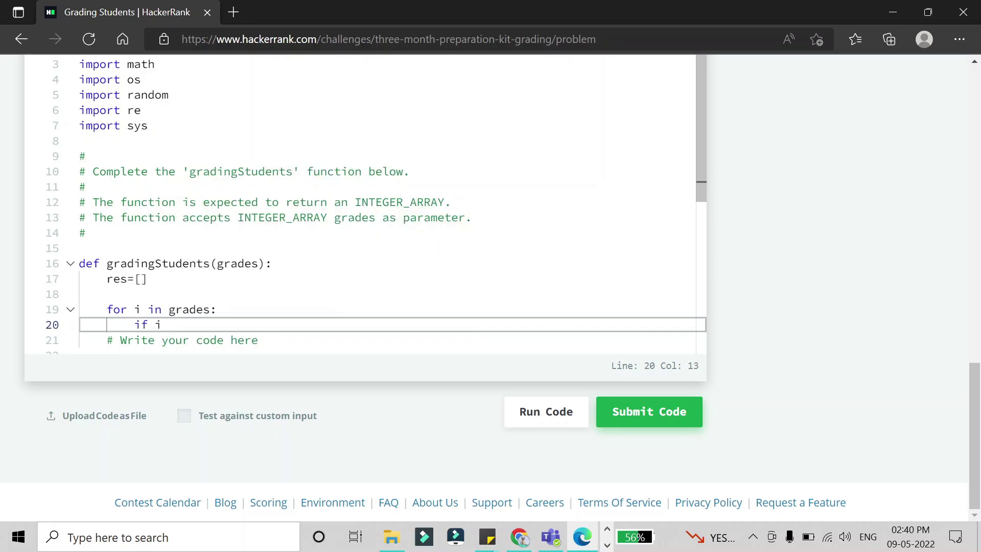
type(">=3")
type("8:")
key("Return")
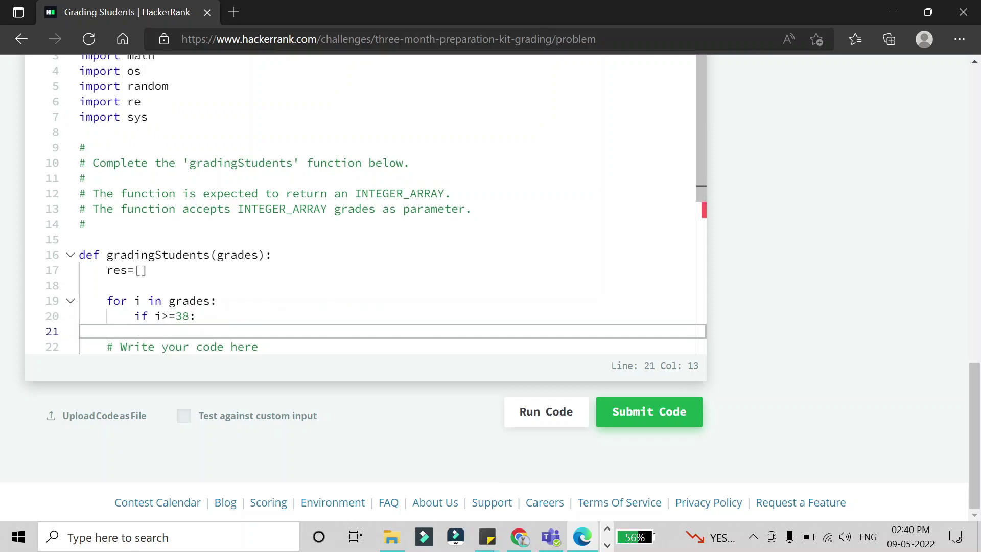
scroll(854, 325, "up", 5)
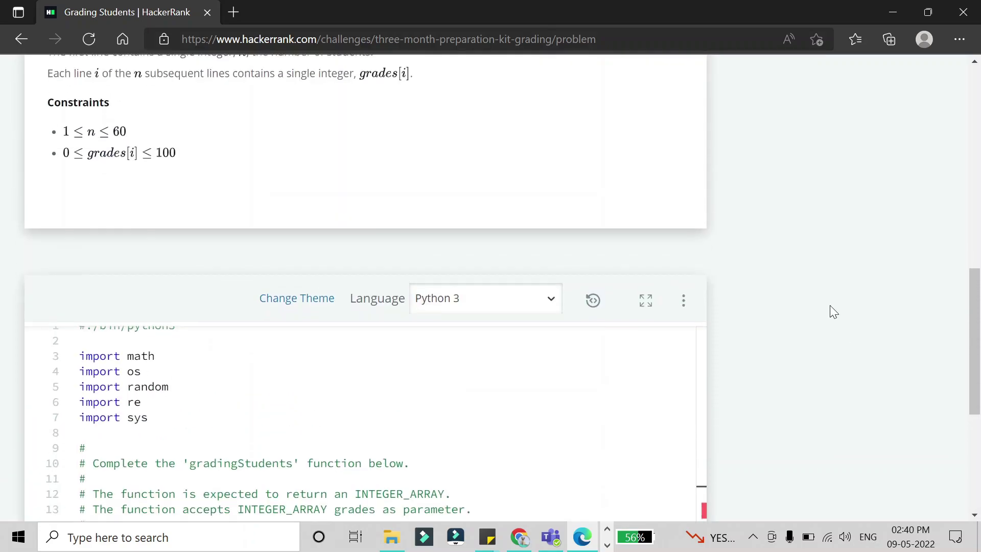
Inside the if block, compute the remainder m=i%5 and start the 'if m>=3' check.
left_click(660, 330)
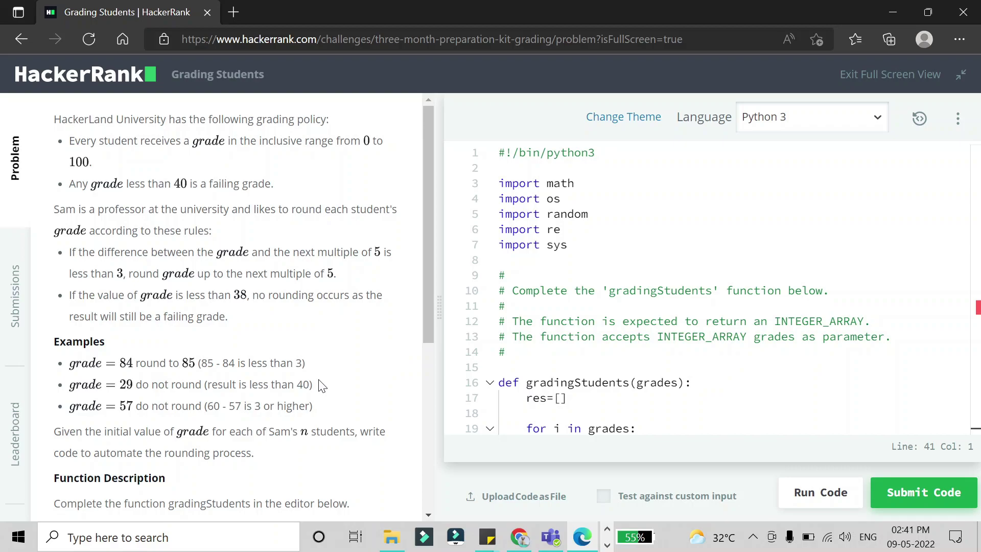
scroll(690, 291, "down", 3)
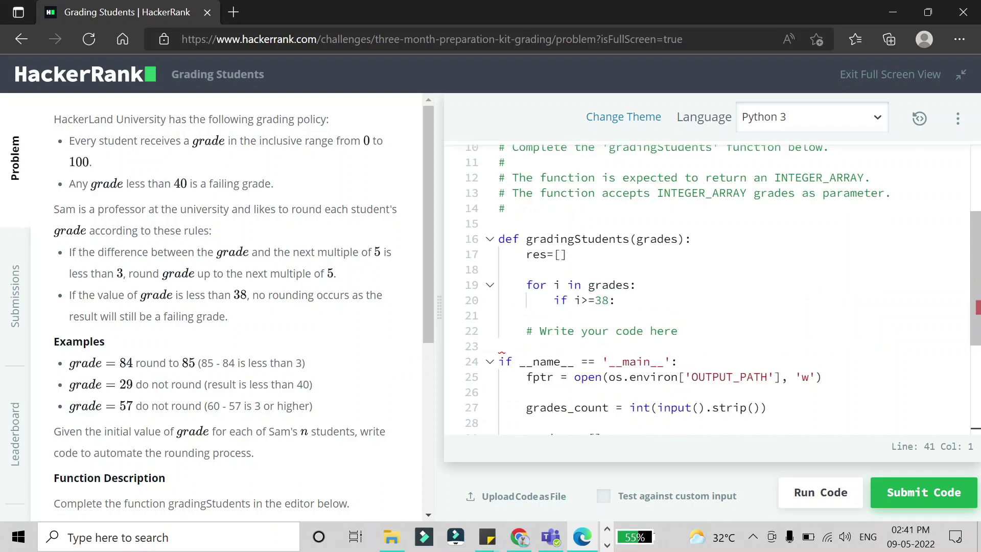
left_click(622, 300)
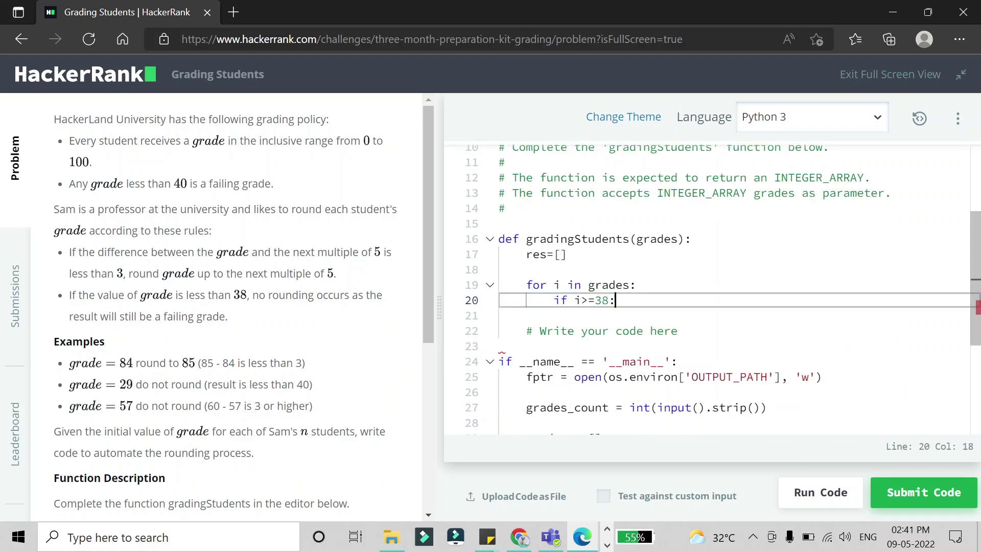
key("Return")
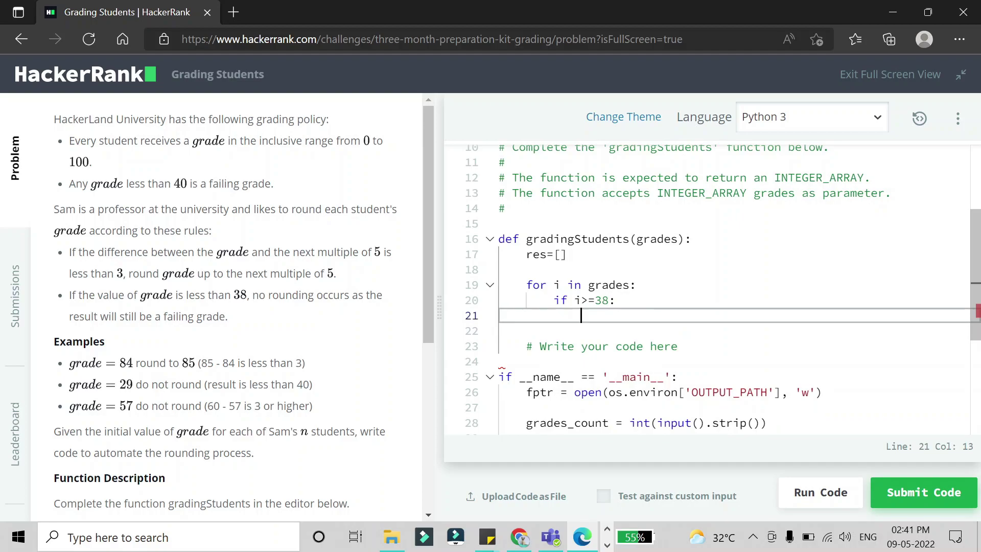
type("i")
type("%")
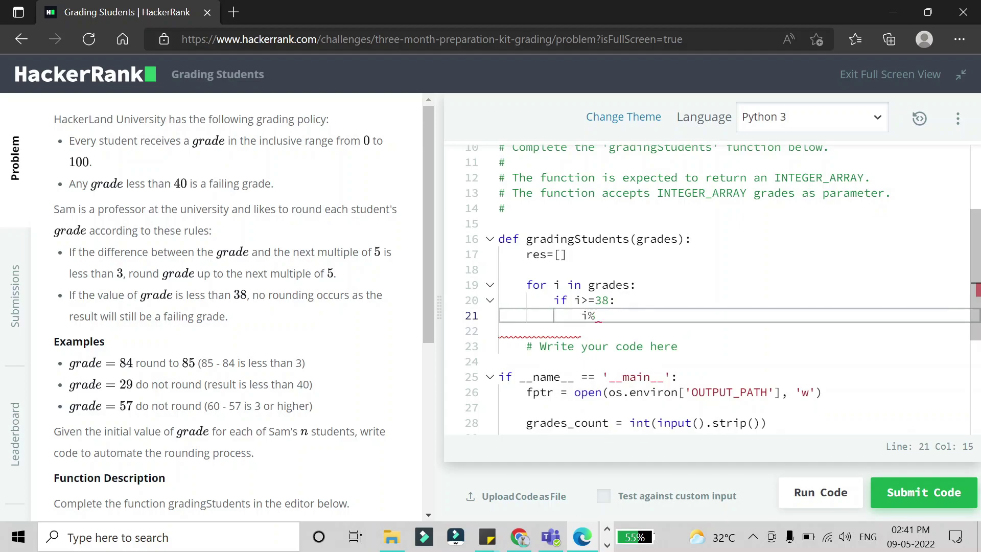
type("5")
key("Home")
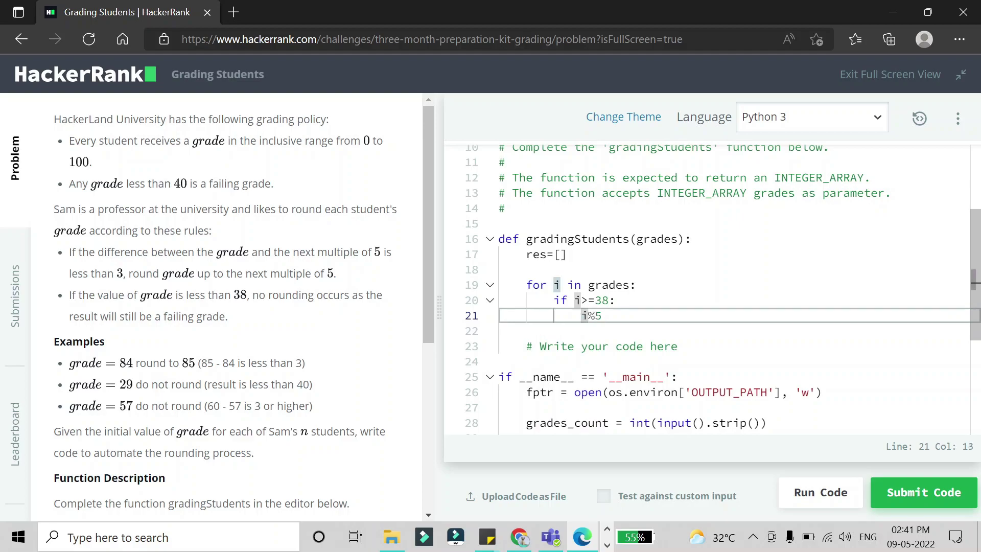
type("m=")
key("End")
key("Return")
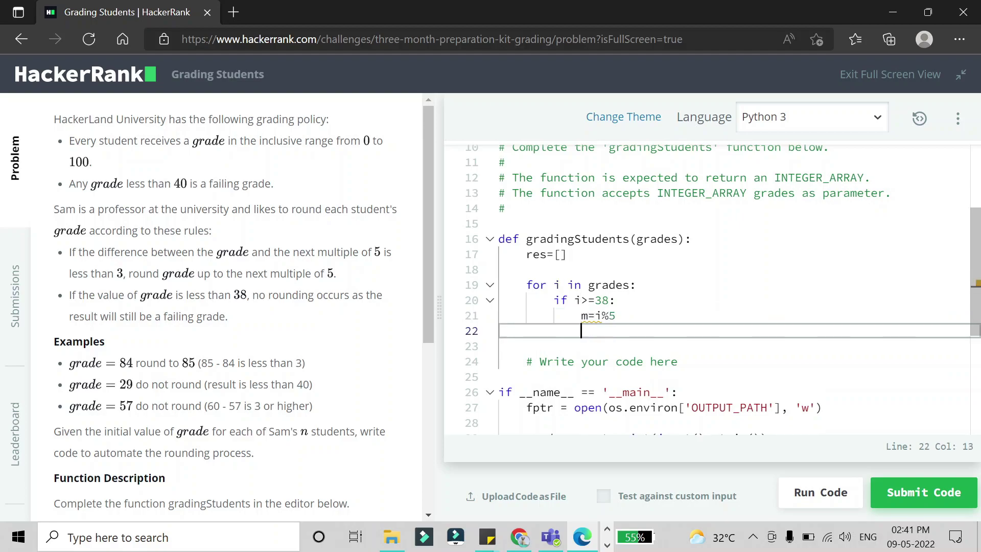
type("if")
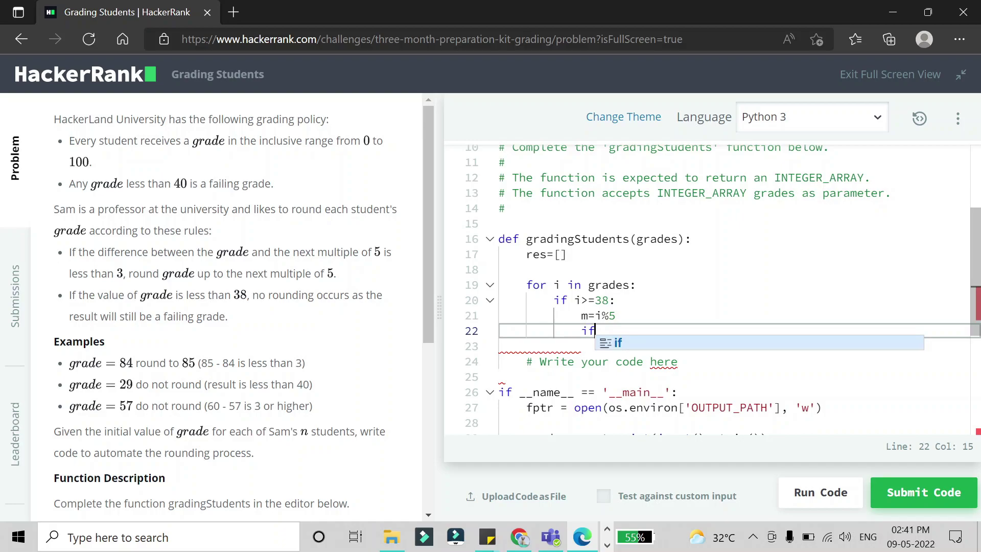
type("m")
key("BackSpace")
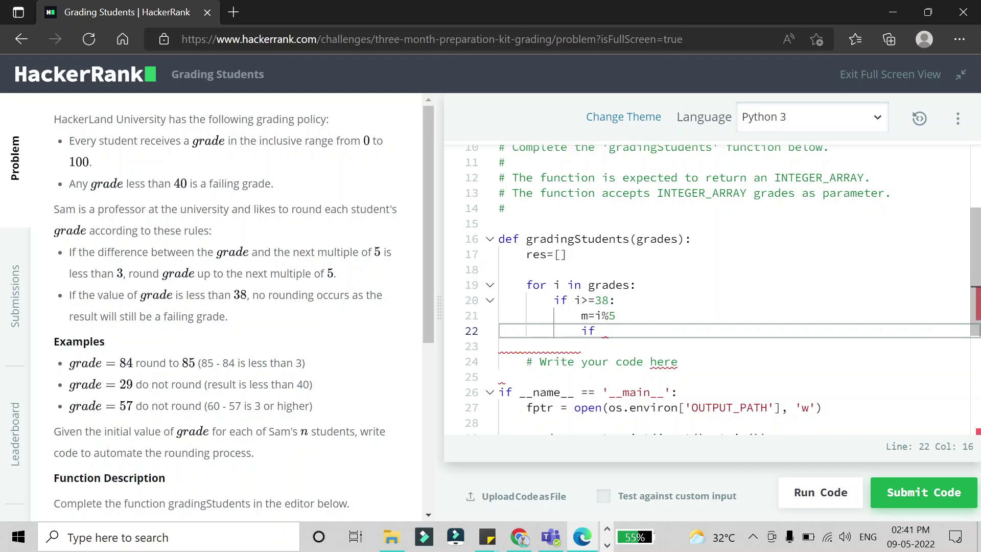
key("Up")
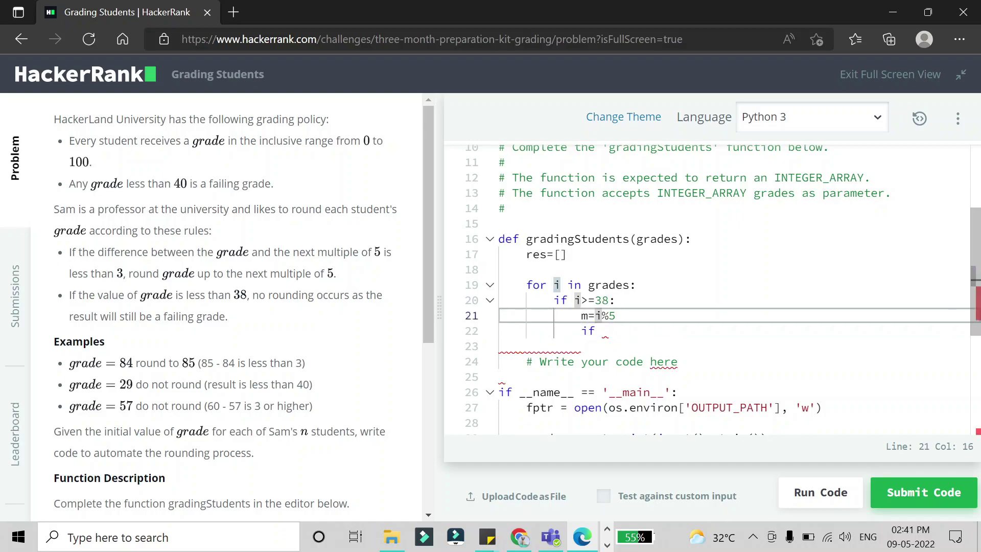
key("Right")
key("Right")
key("Down")
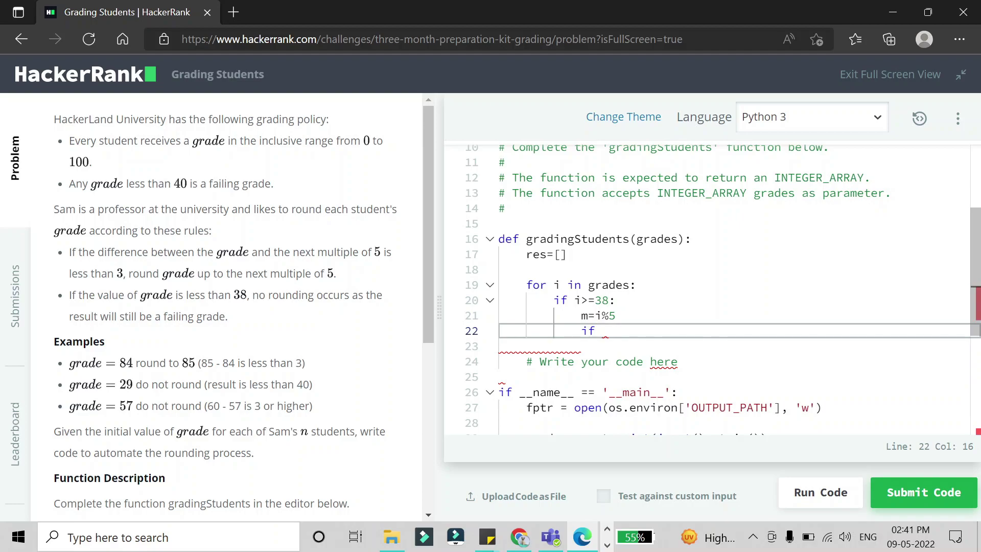
type("m")
type(">=")
type("3:")
Round i up to the next multiple of 5 when m>=3 and append i to res.
key("Return")
type("i")
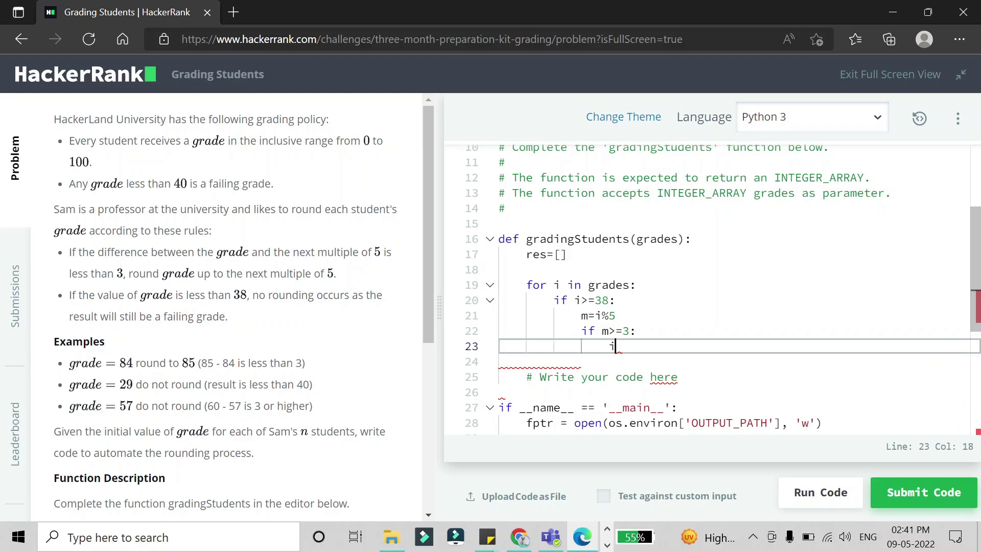
type("+=")
type("(")
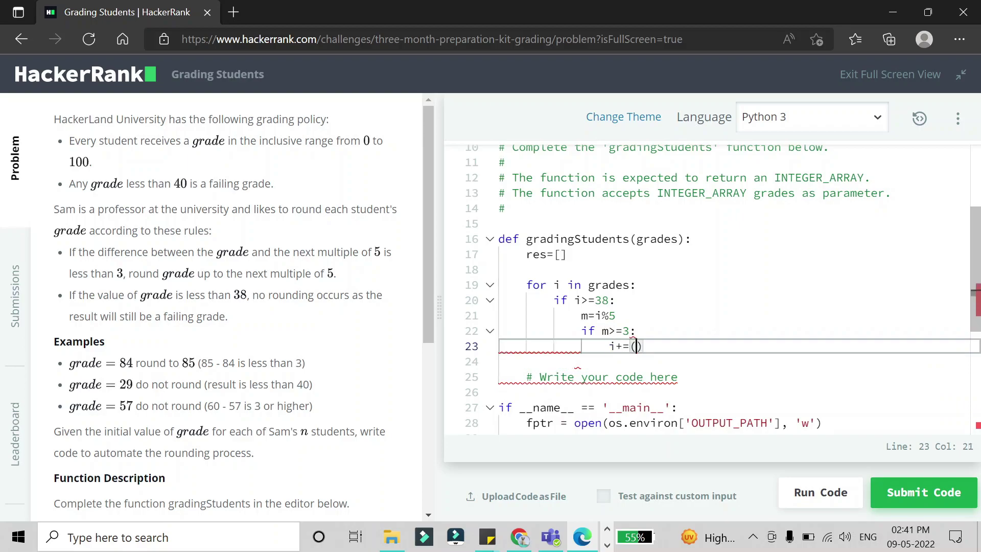
type("5-")
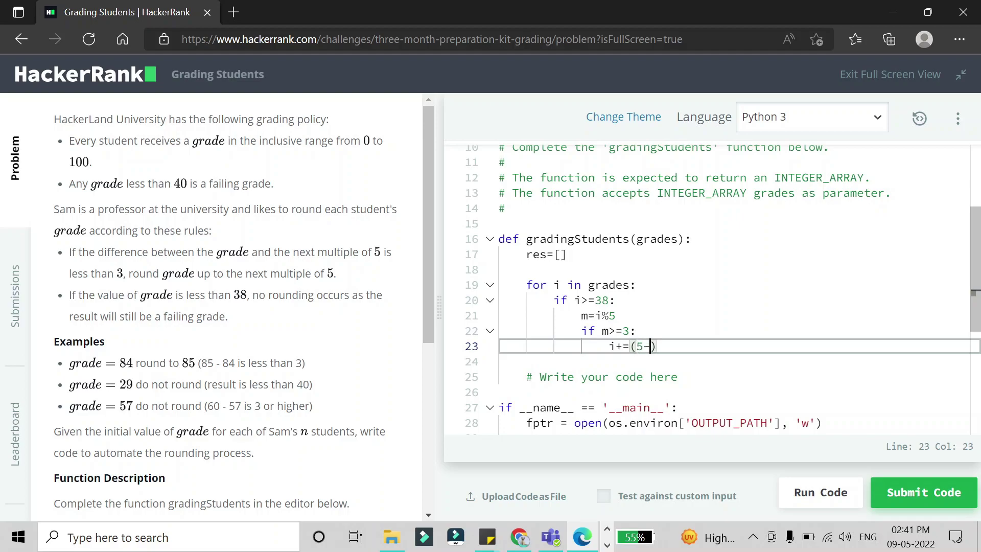
type("m)")
key("Return")
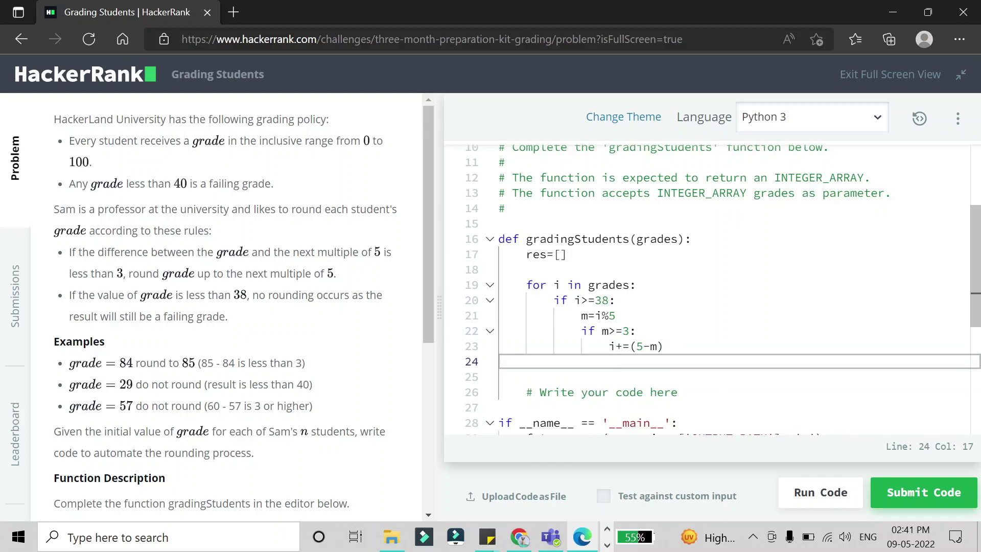
key("BackSpace")
key("BackSpace")
type("s.a")
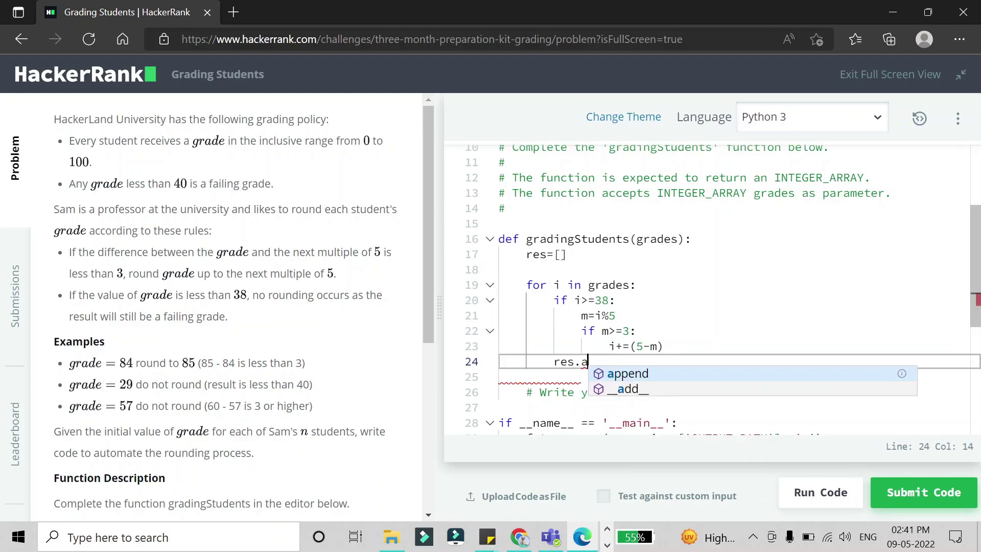
key("Return")
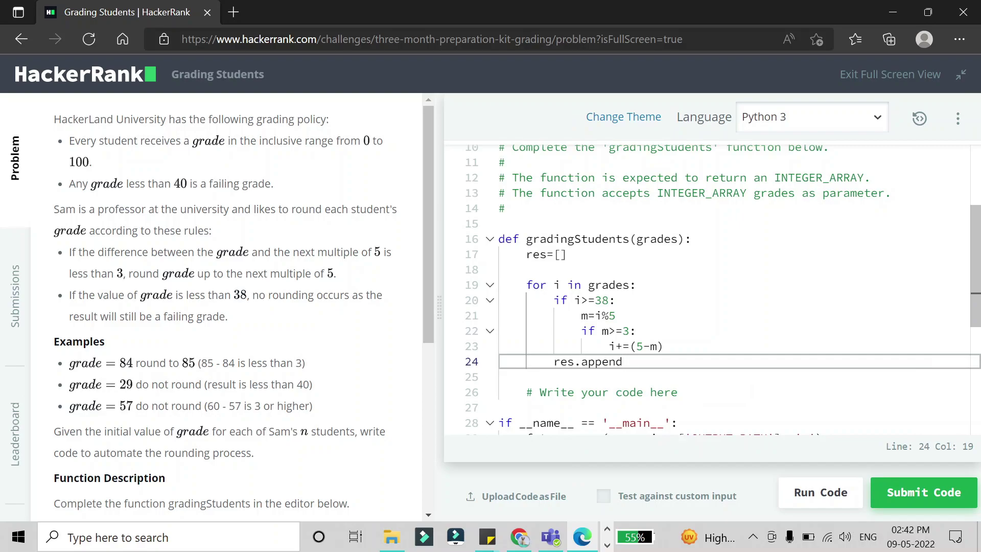
type("(i)")
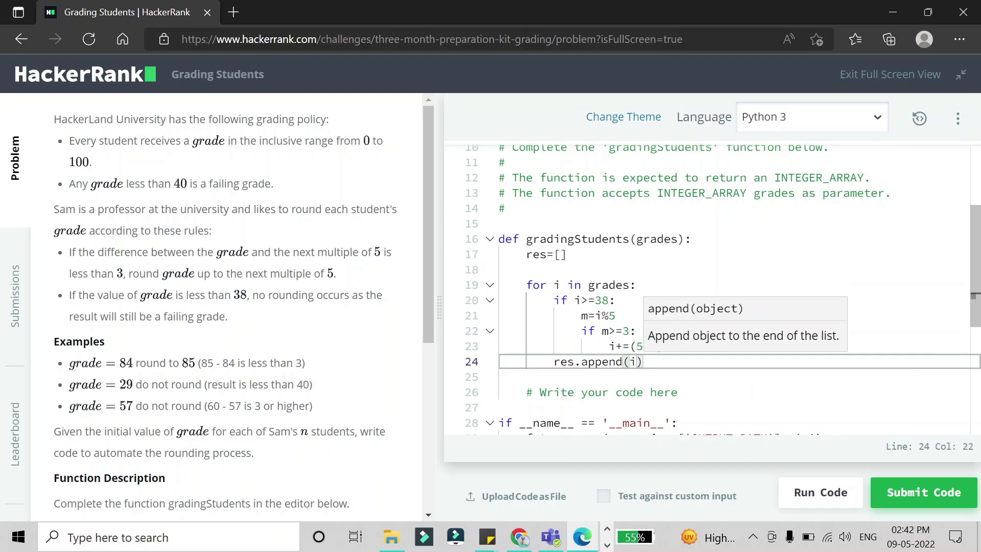
key("Down")
key("Down")
key("Up")
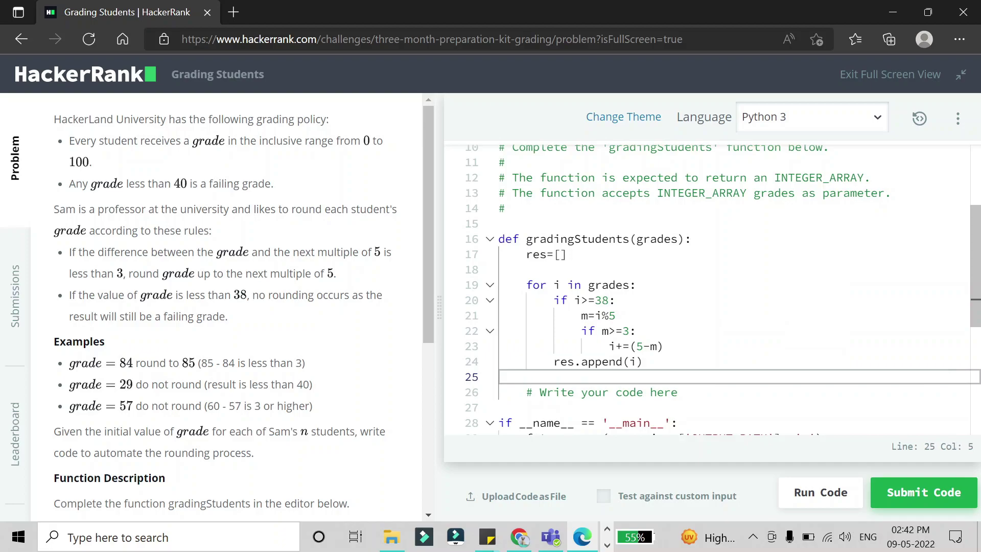
key("Return")
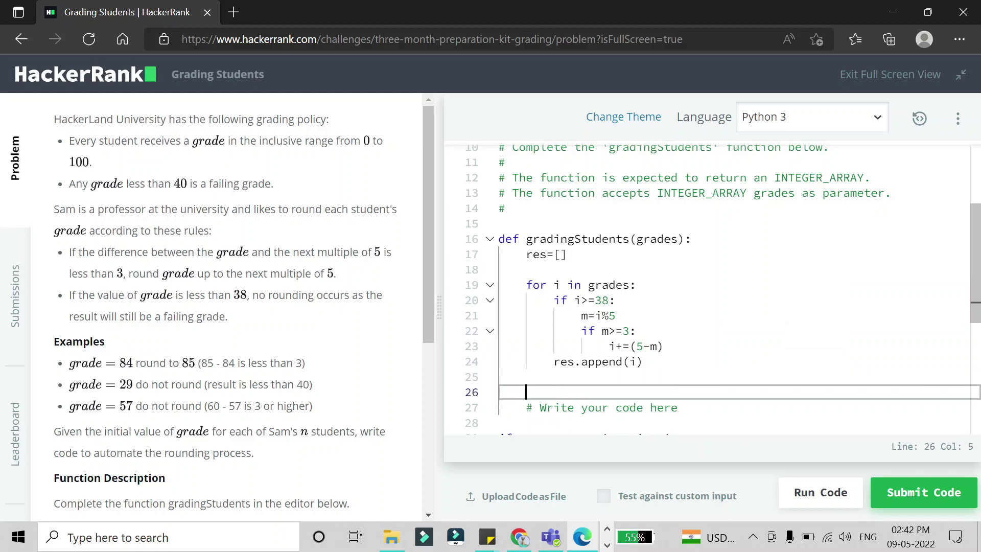
key("Up")
key("Up")
key("Up")
key("End")
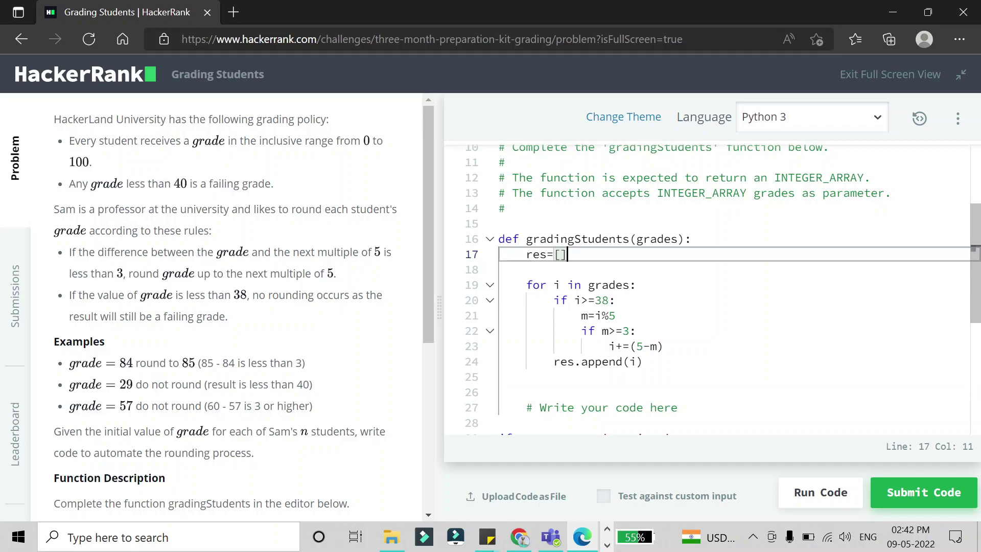
double_click(657, 239)
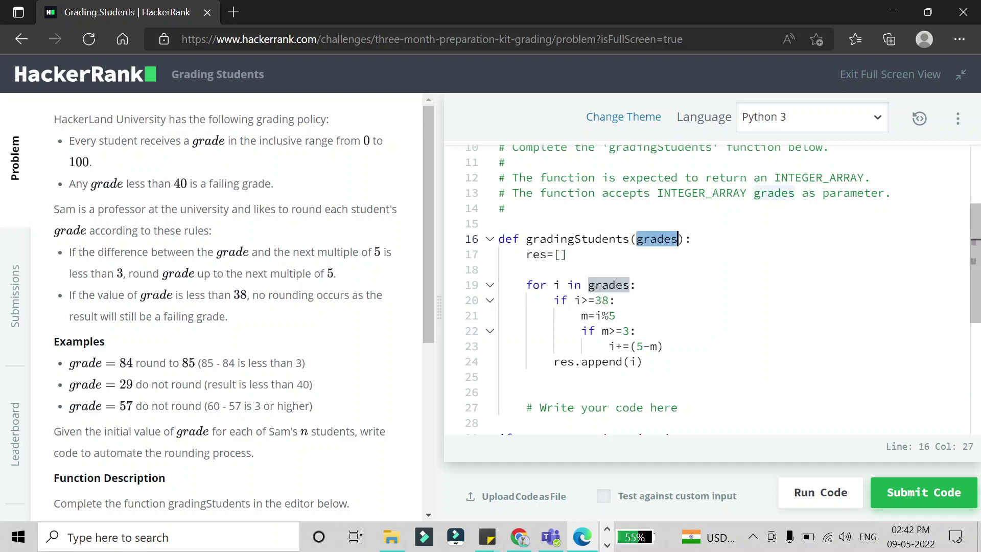
left_click_drag(615, 300, 576, 299)
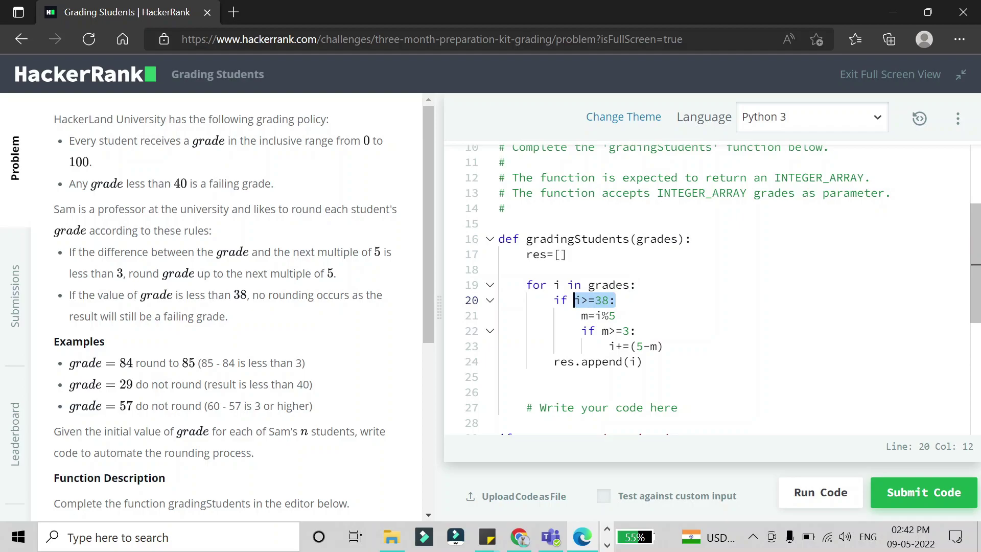
left_click_drag(616, 316, 581, 315)
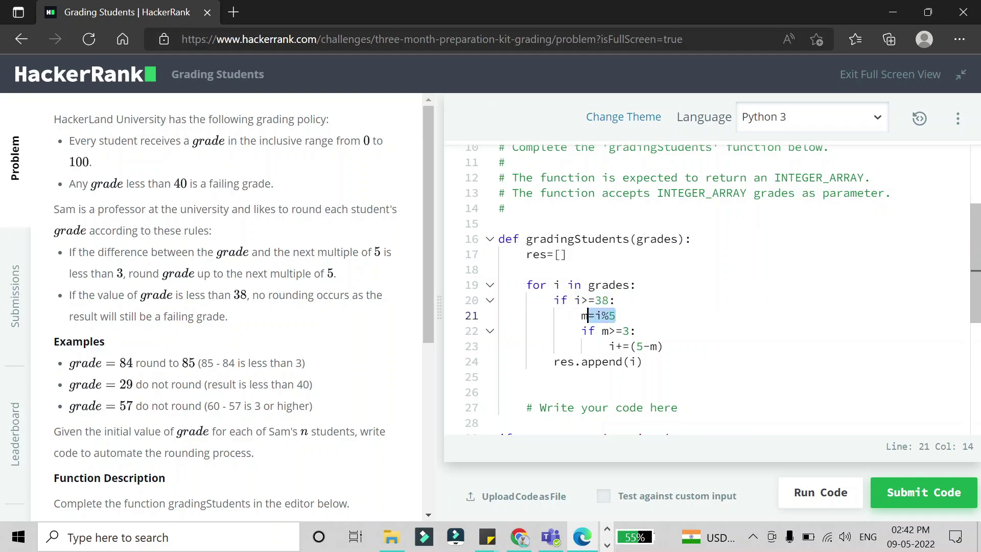
left_click(608, 330)
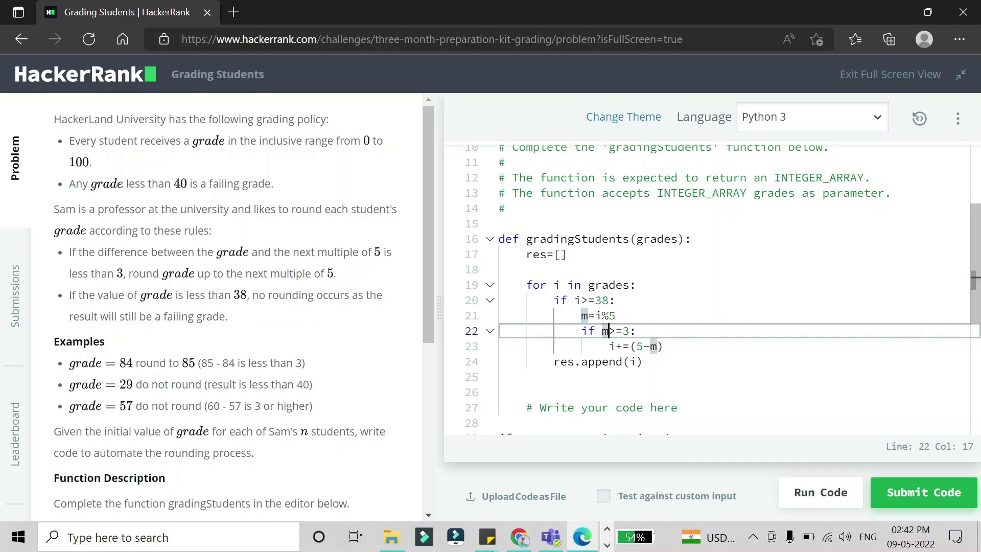
left_click_drag(663, 346, 602, 346)
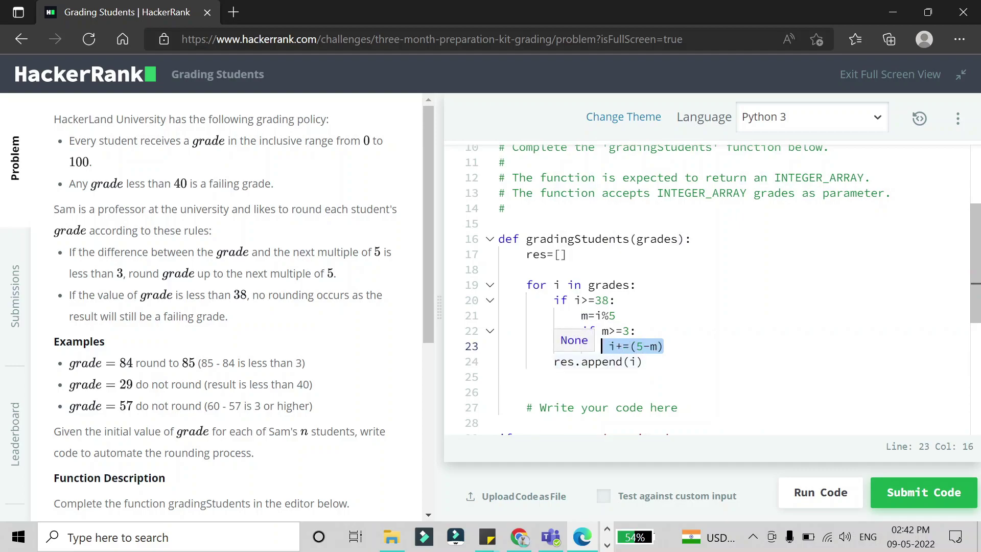
left_click_drag(642, 361, 540, 360)
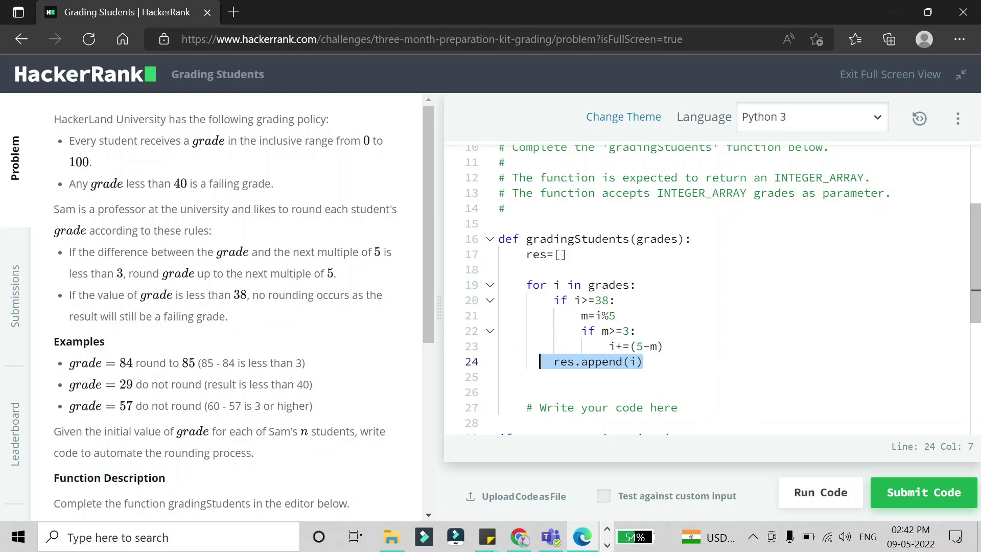
left_click(526, 269)
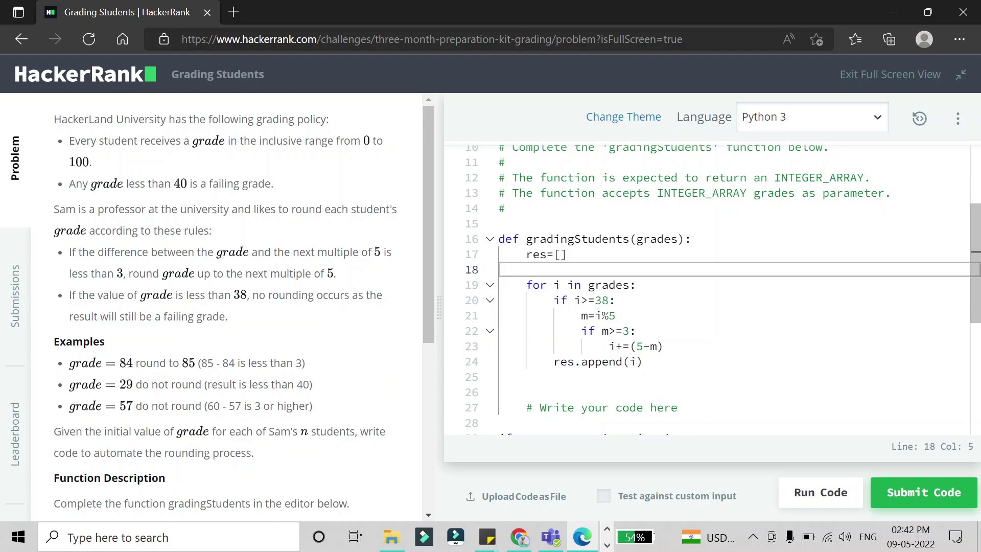
End the function with 'return res' and run it, passing Sample Test case 0 (75, 67, 40, 33).
left_click(526, 392)
type("re")
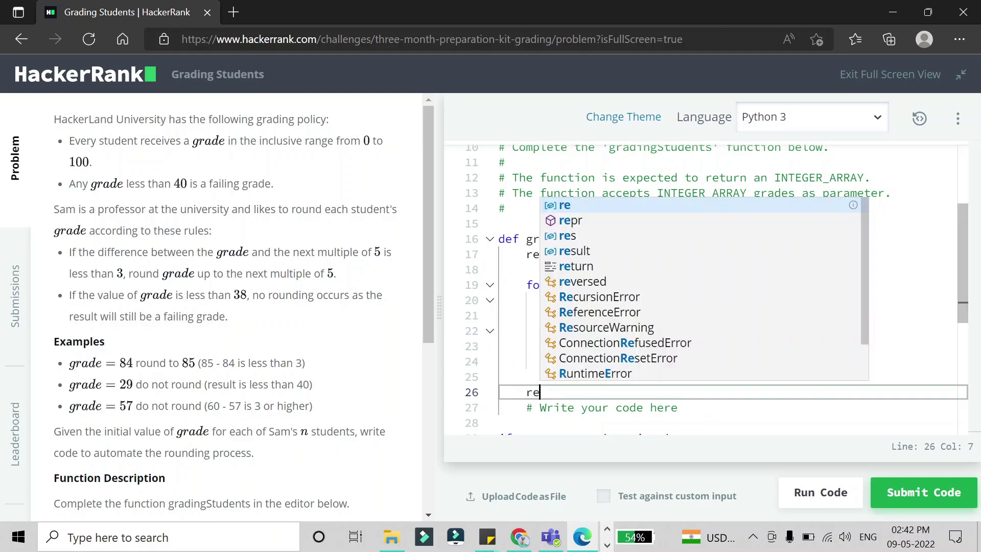
key("BackSpace")
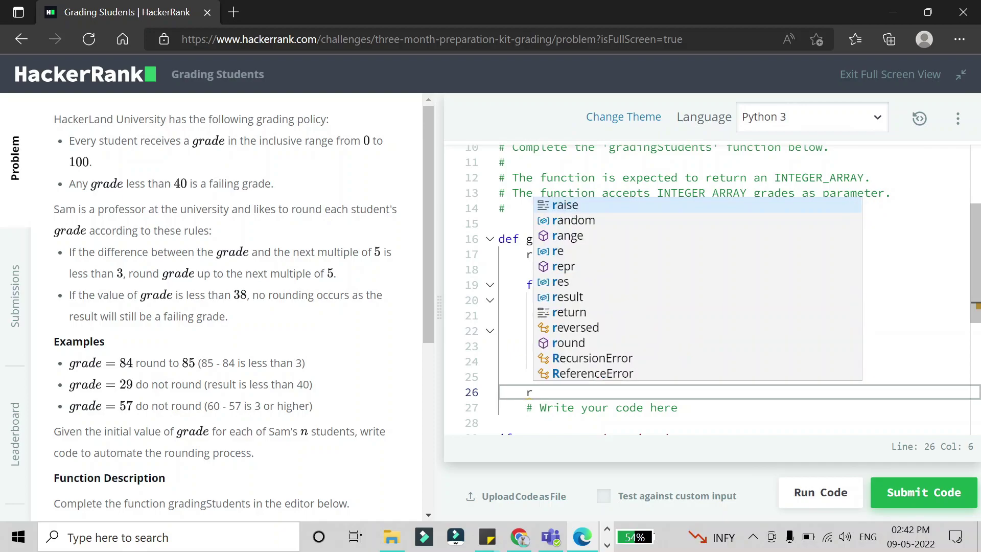
type("etu")
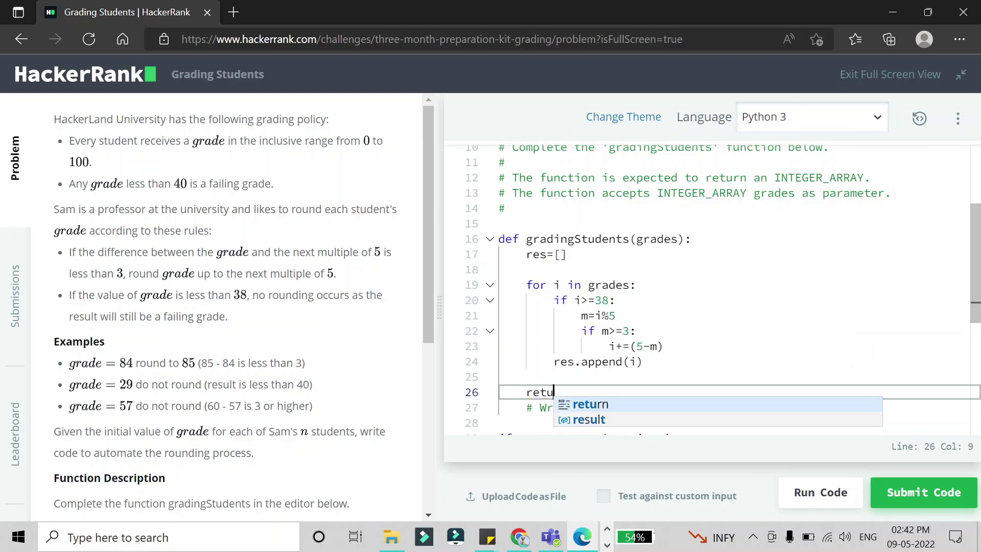
key("Return")
type("res")
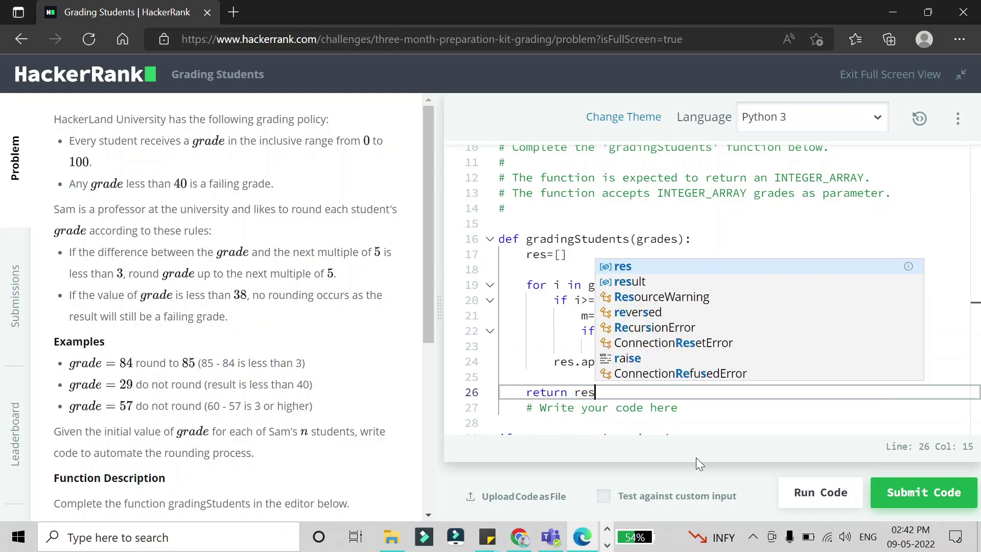
left_click(815, 499)
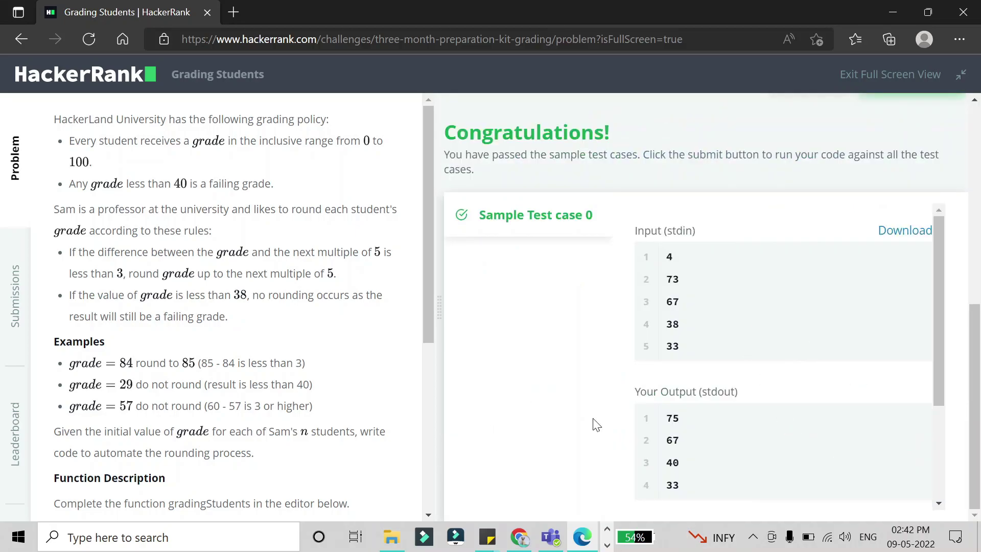
scroll(755, 368, "up", 4)
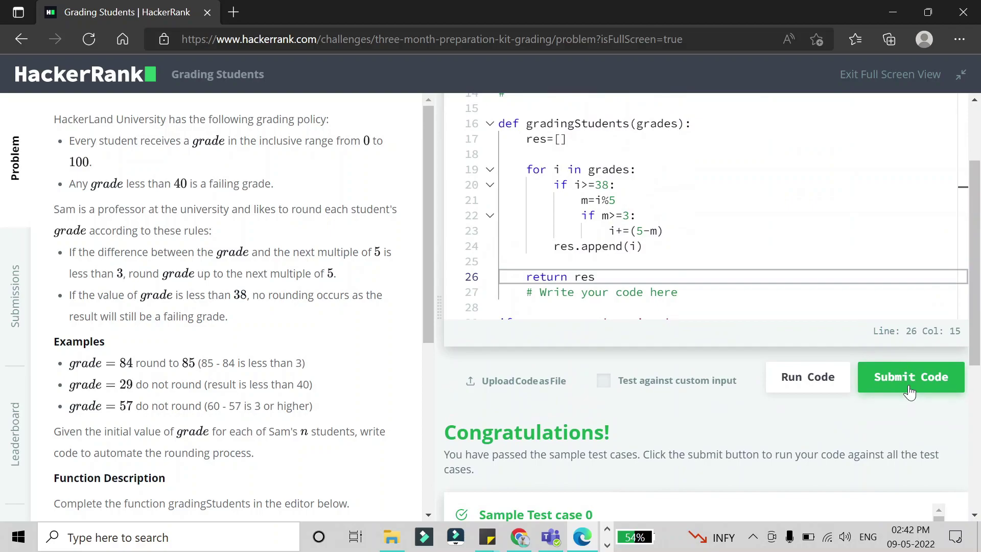
Submit the solution so all test cases pass and the challenge is marked solved.
left_click(907, 387)
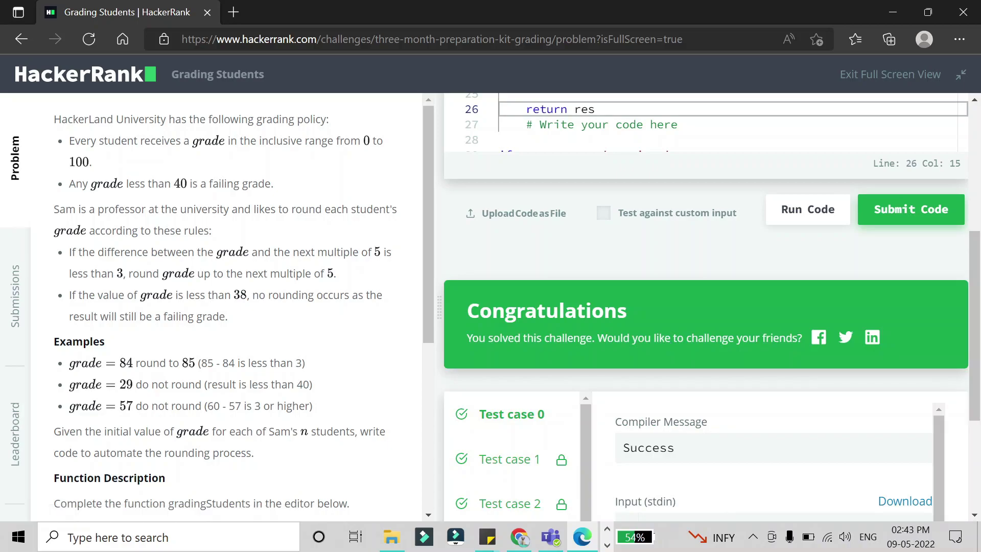
scroll(513, 458, "down", 3)
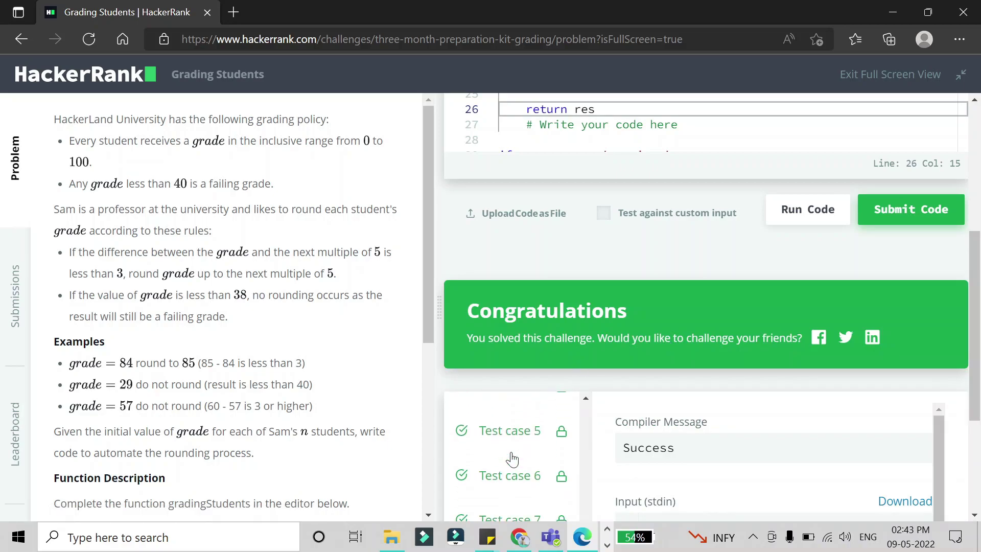
scroll(512, 459, "up", 2)
scroll(526, 427, "up", 1)
scroll(535, 442, "up", 2)
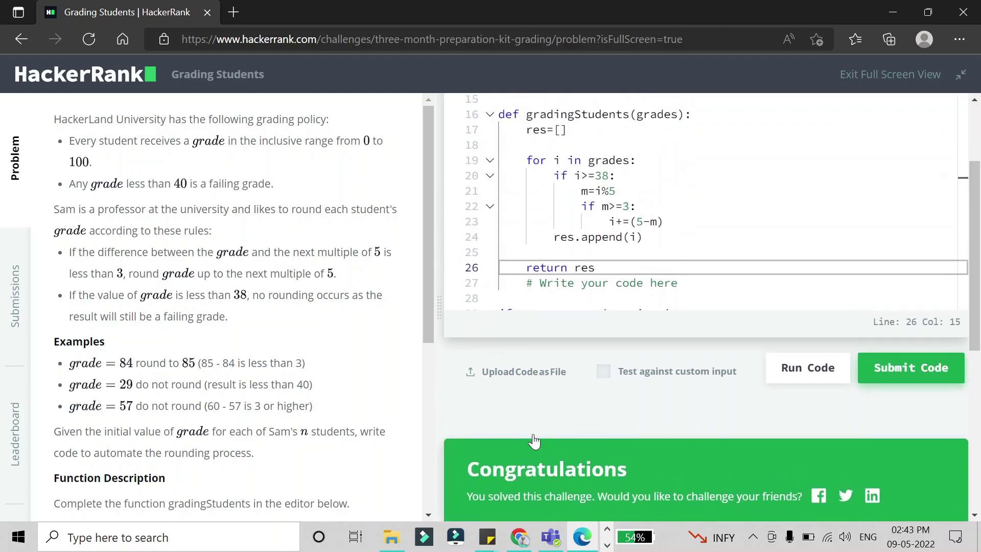
scroll(533, 437, "up", 2)
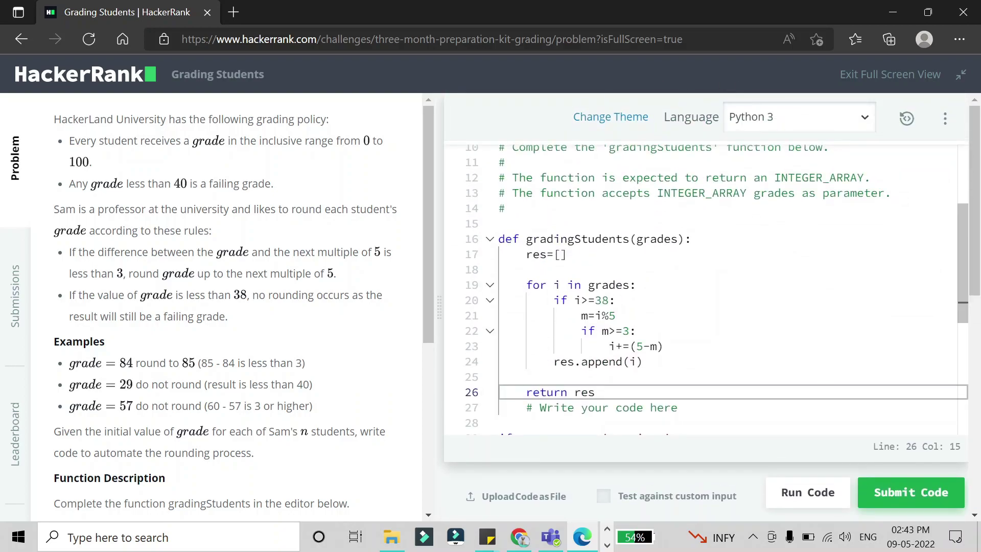